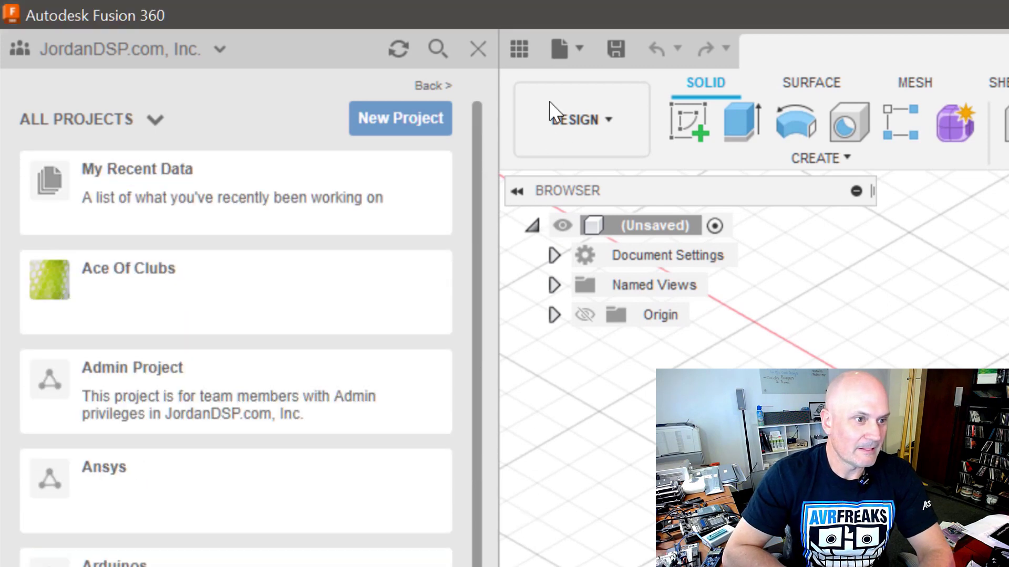
# Create a new project named Scratchpad and open it
pyautogui.click(414, 118)
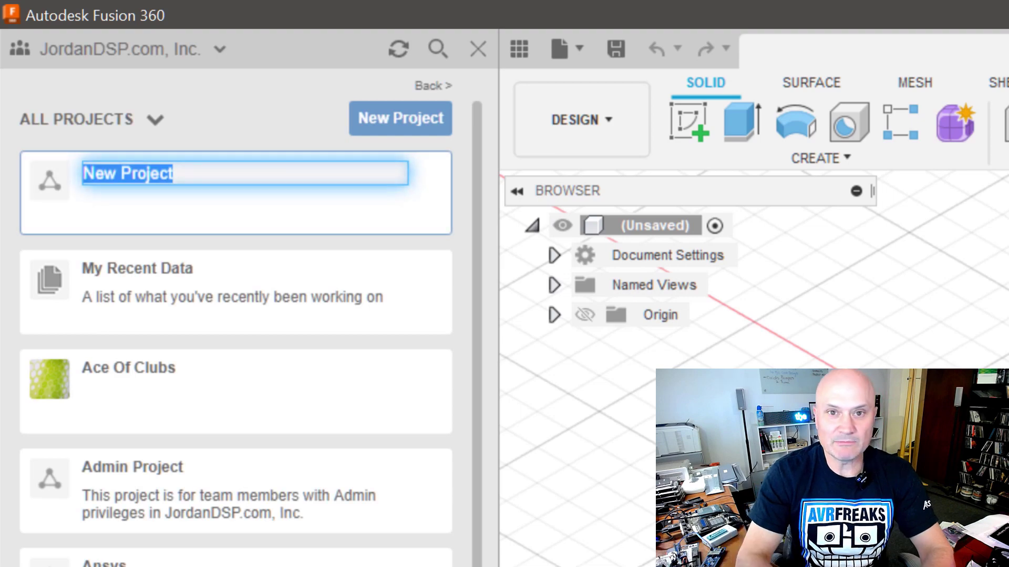
pyautogui.write('Scratchpad')
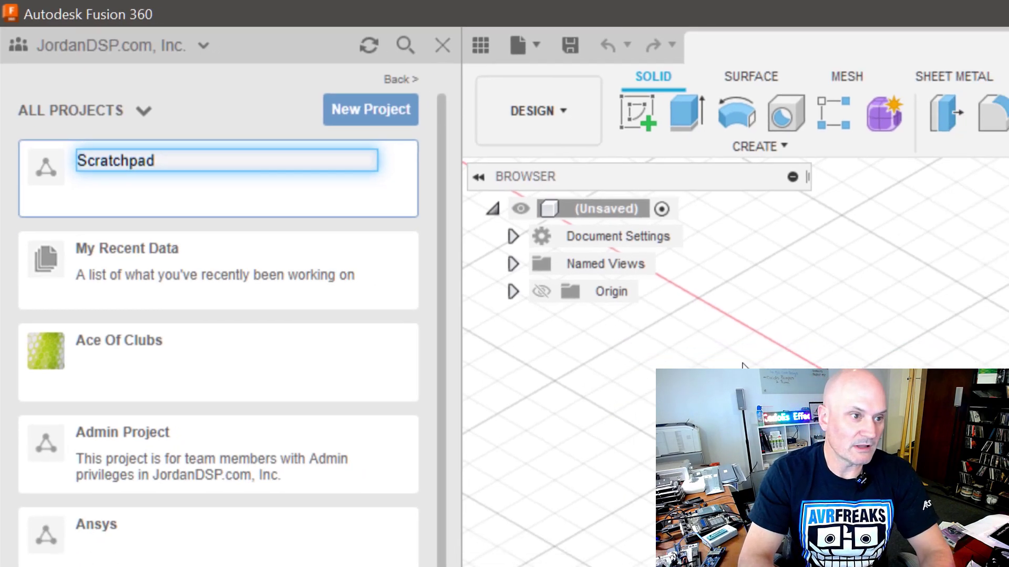
pyautogui.press('Return')
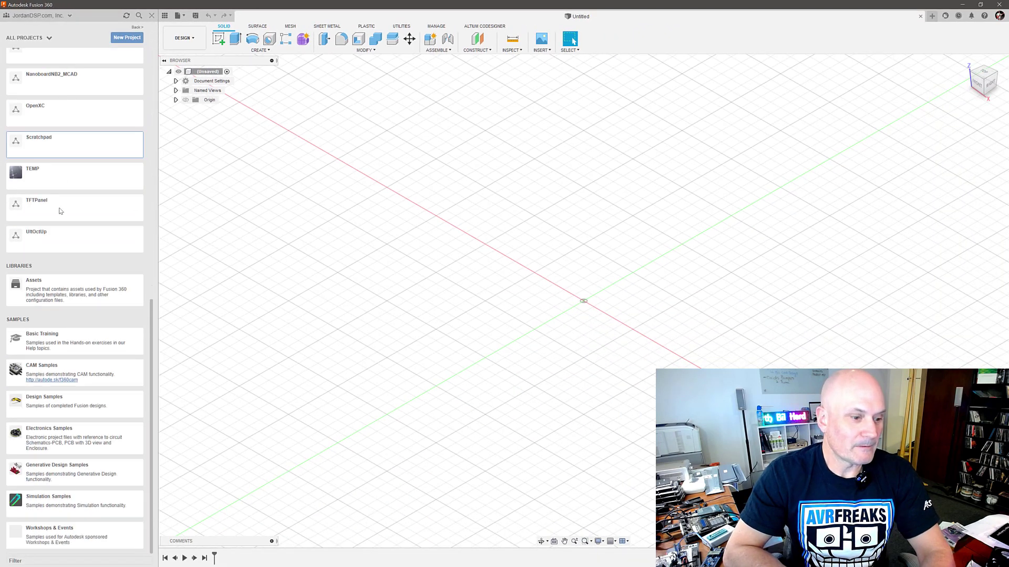
pyautogui.click(87, 148)
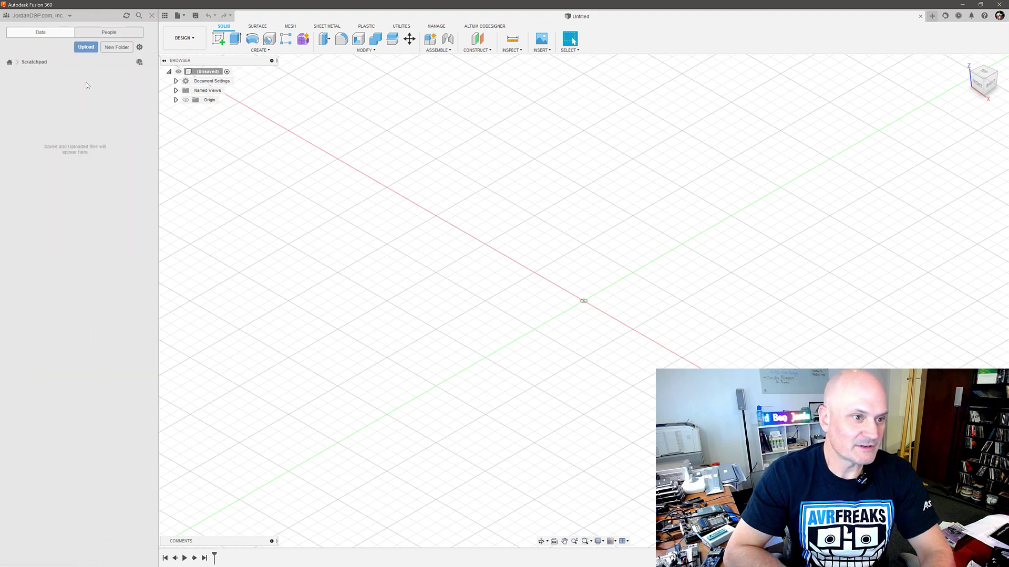
# Create a new electronics library and save it as STEP_Generator in the Scratchpad project
pyautogui.click(179, 15)
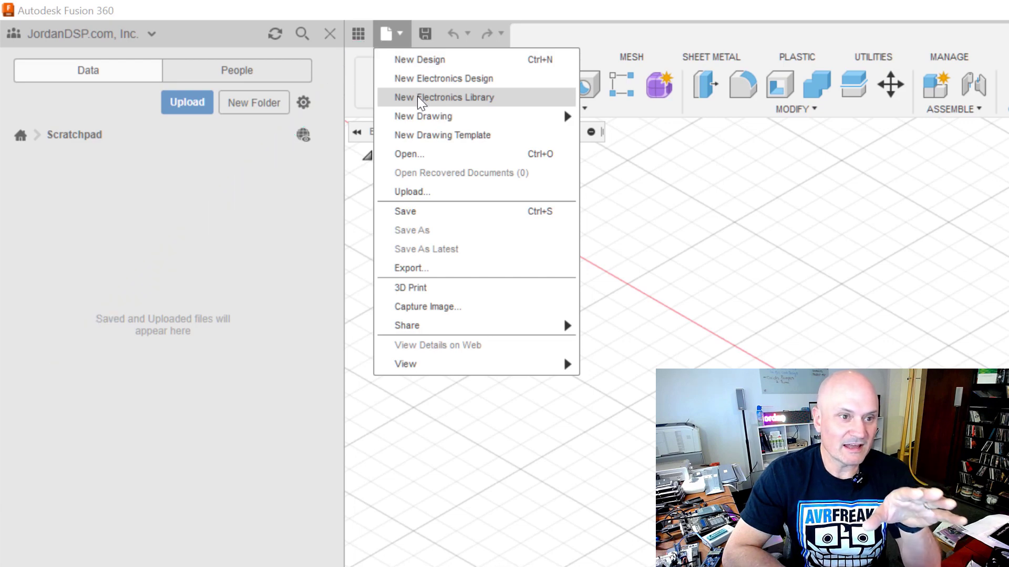
pyautogui.press('Escape')
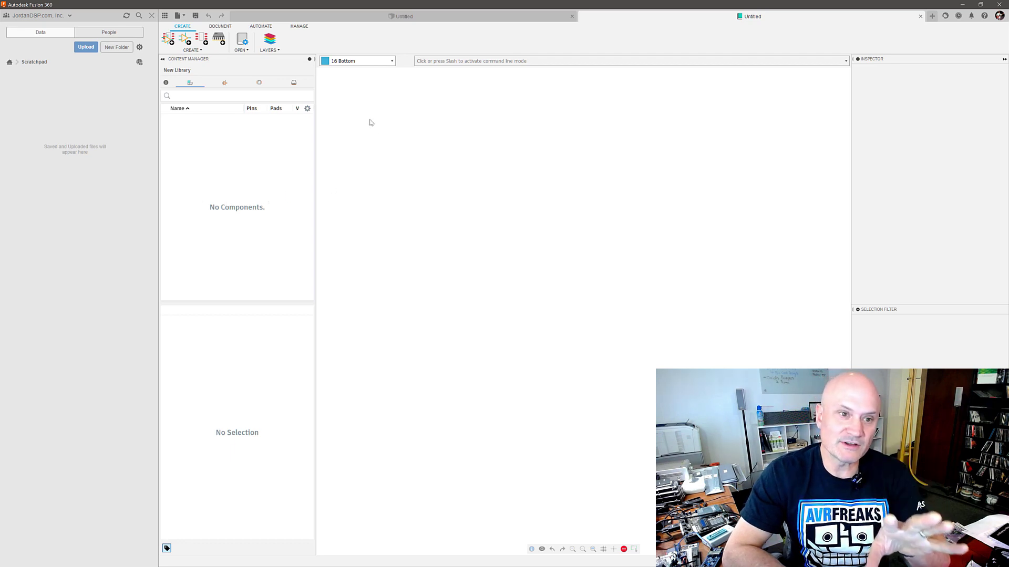
pyautogui.click(196, 16)
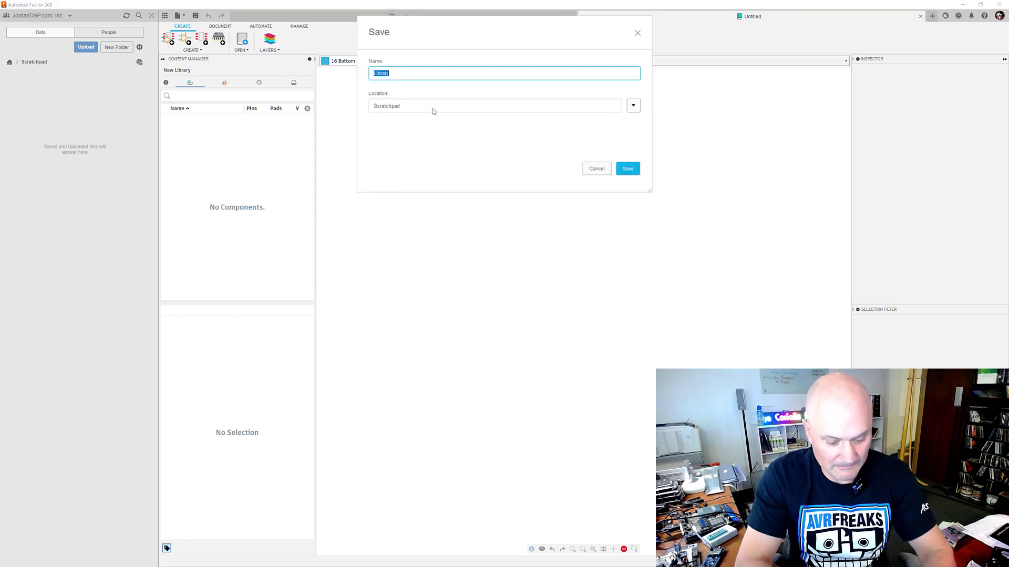
pyautogui.write('STEP_Generator')
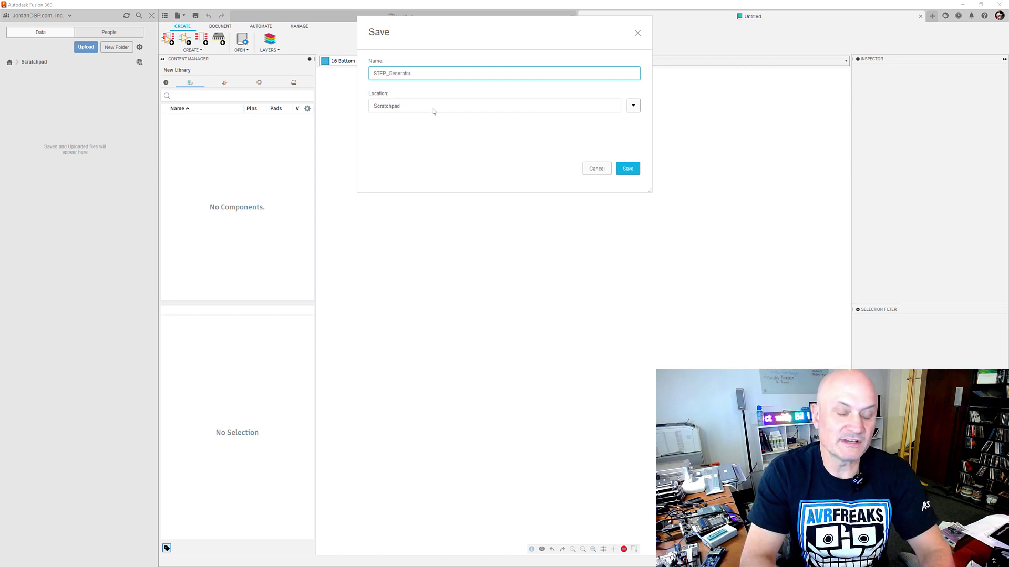
pyautogui.click(625, 169)
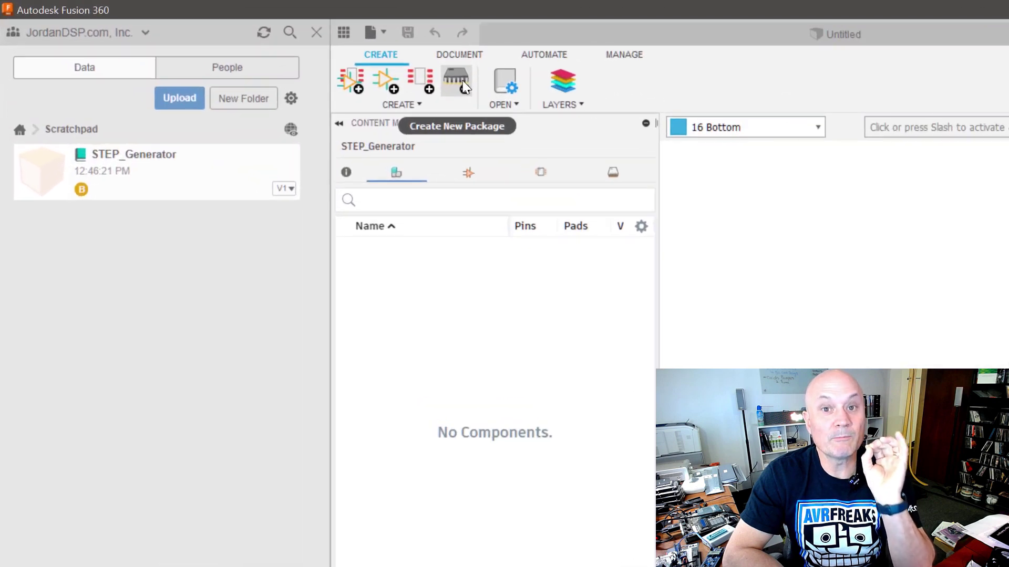
# Create a new package in the library and choose the TO, DPAK type from the package generator's models
pyautogui.click(464, 87)
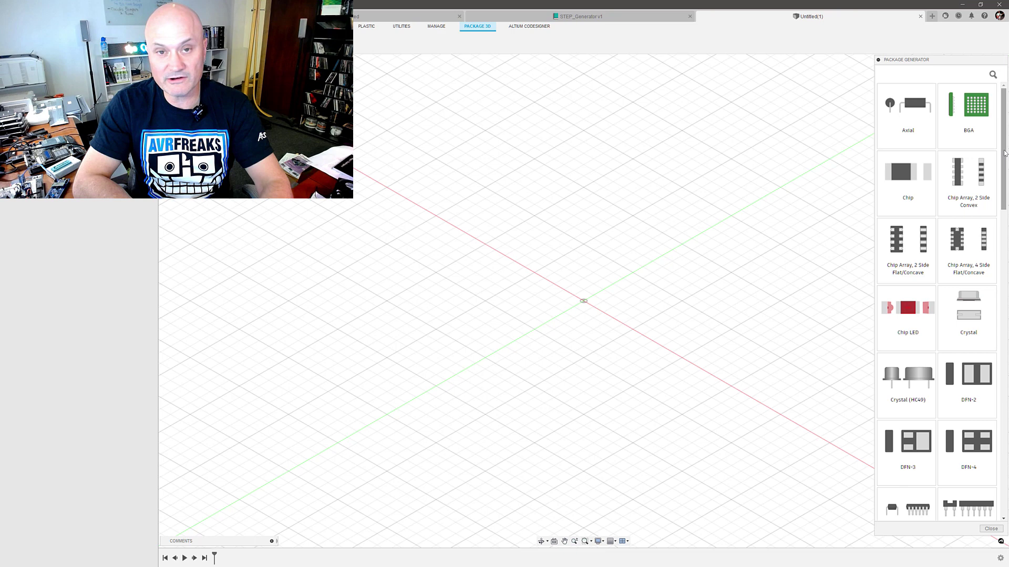
pyautogui.scroll(-3, 1002, 181)
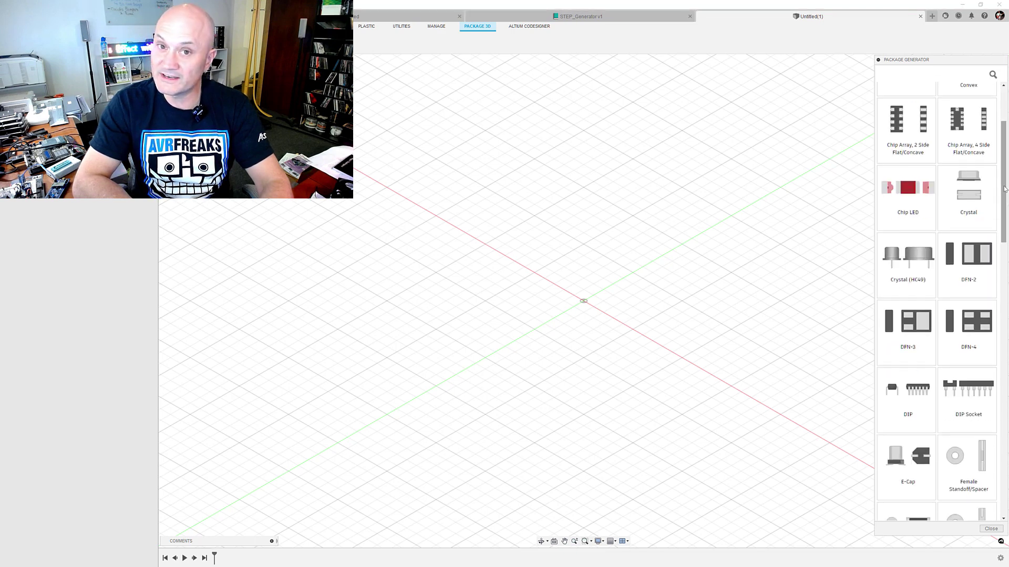
pyautogui.moveTo(1004, 189); pyautogui.dragTo(1002, 207)
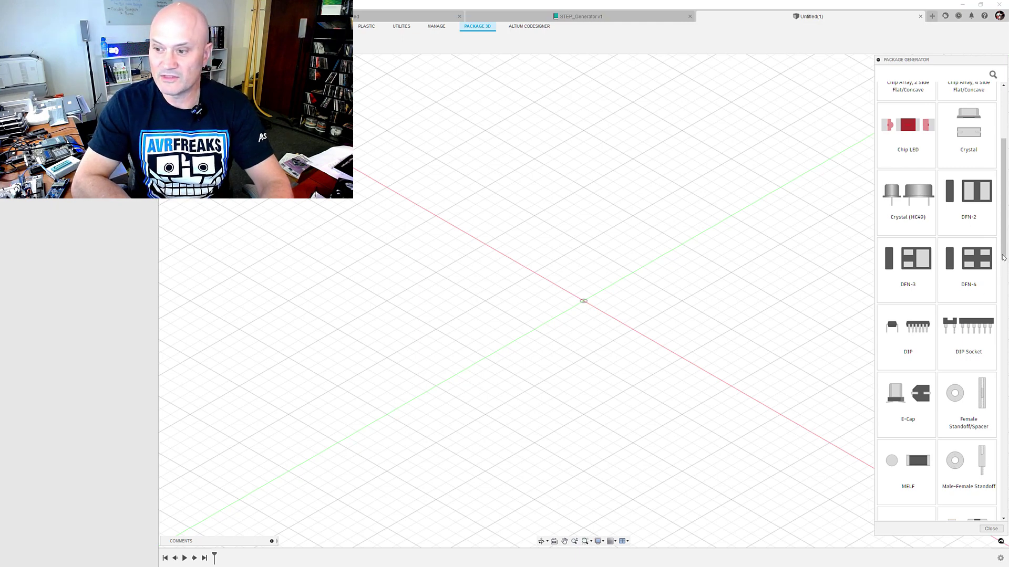
pyautogui.moveTo(1004, 256); pyautogui.dragTo(1000, 290)
pyautogui.scroll(-5, 993, 315)
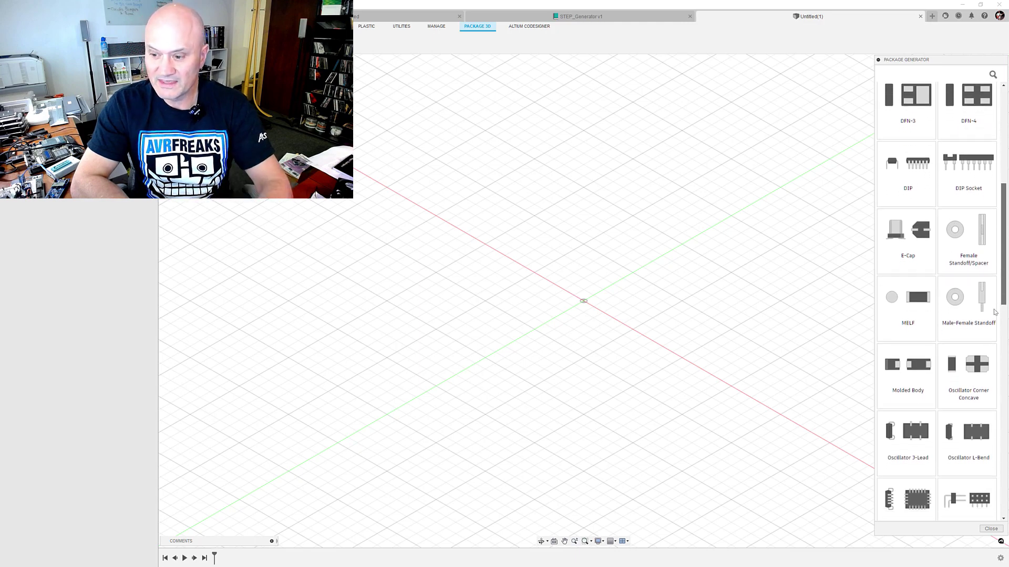
pyautogui.scroll(-5, 987, 344)
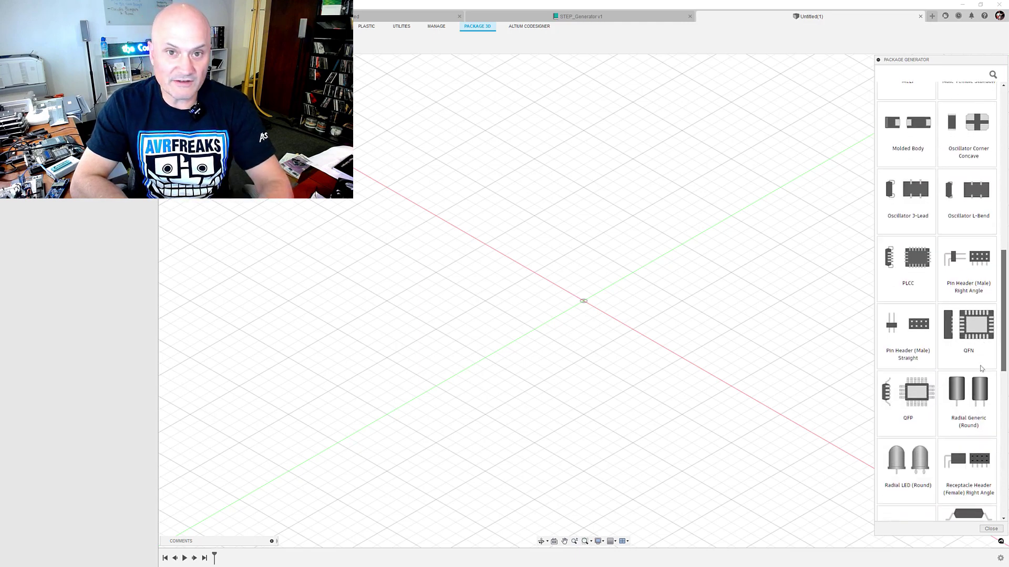
pyautogui.scroll(-1, 980, 380)
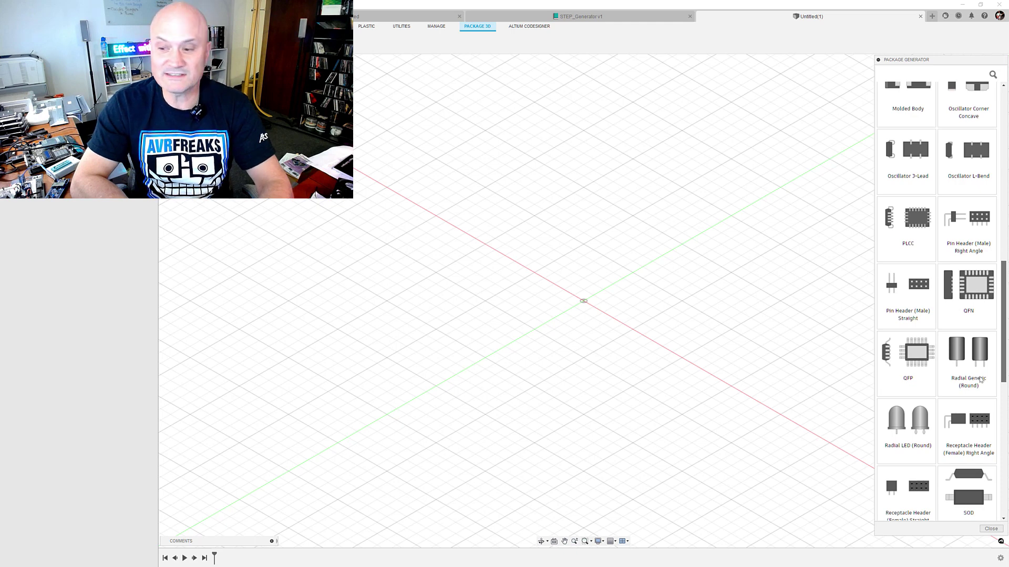
pyautogui.scroll(-1, 981, 380)
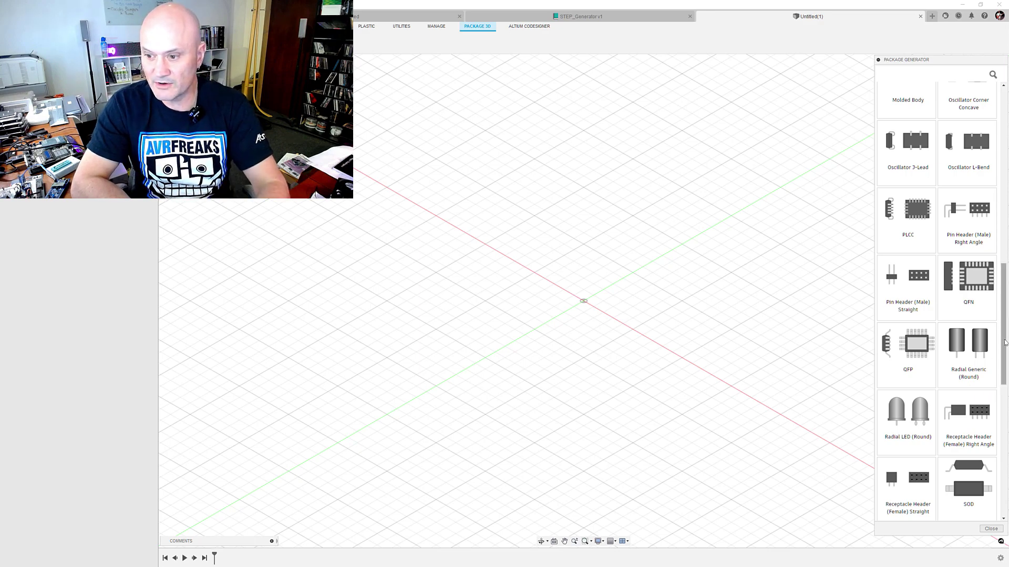
pyautogui.moveTo(1005, 342); pyautogui.dragTo(992, 452)
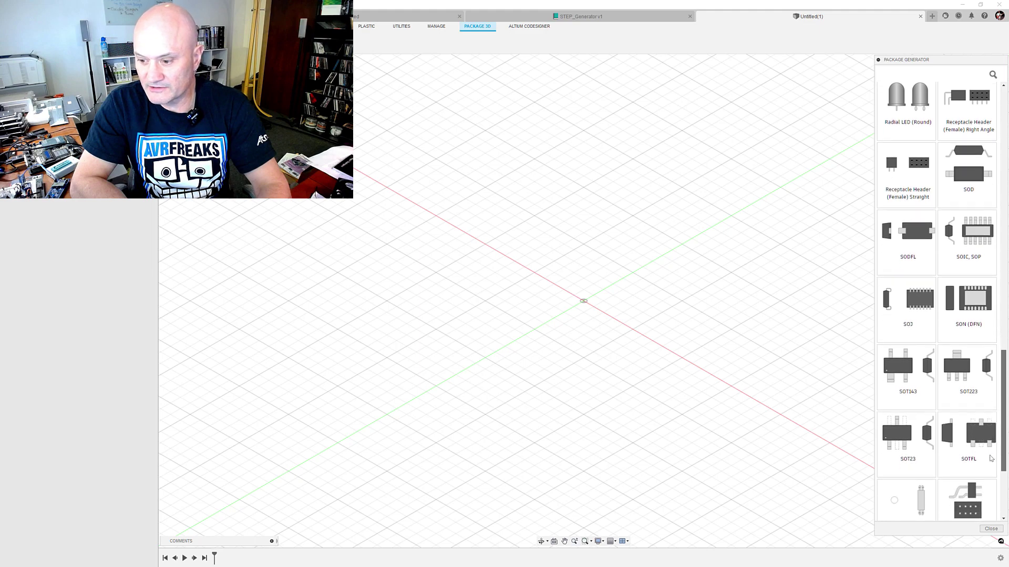
pyautogui.scroll(-5, 991, 458)
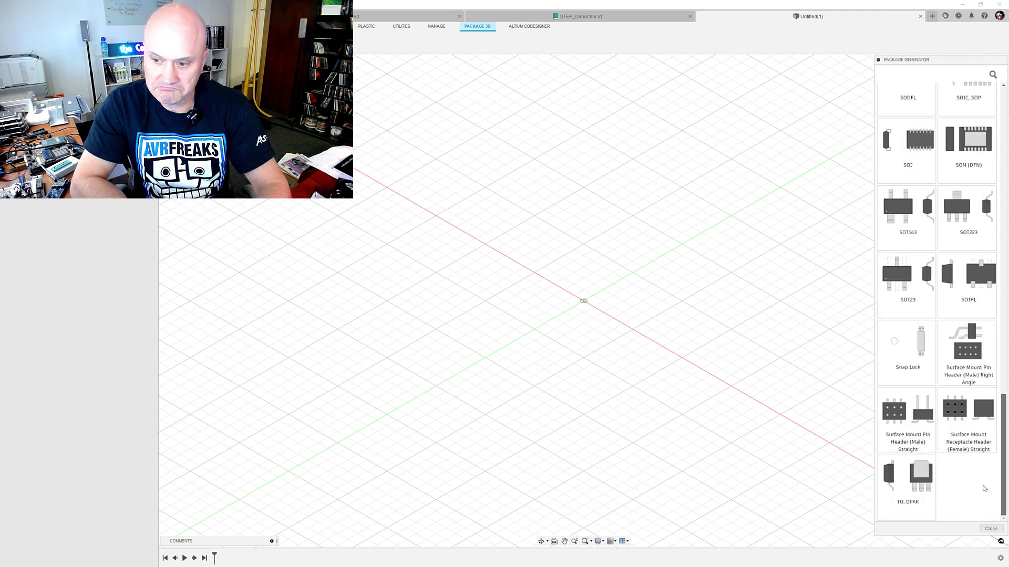
pyautogui.click(931, 475)
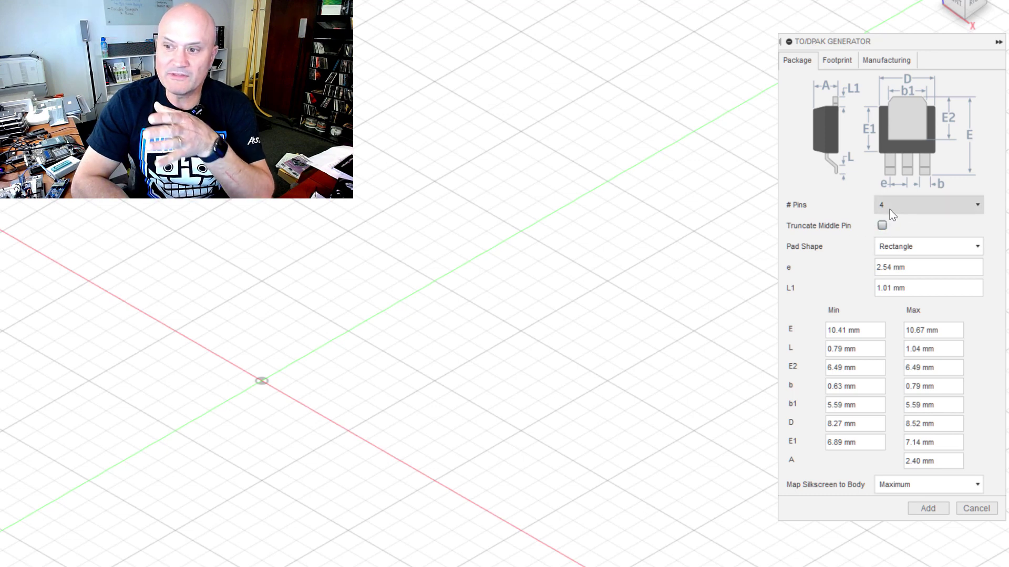
# Review the TO/DPAK generator's package, footprint and manufacturing settings, and add the 4-pin package with its default dimensions
pyautogui.click(882, 226)
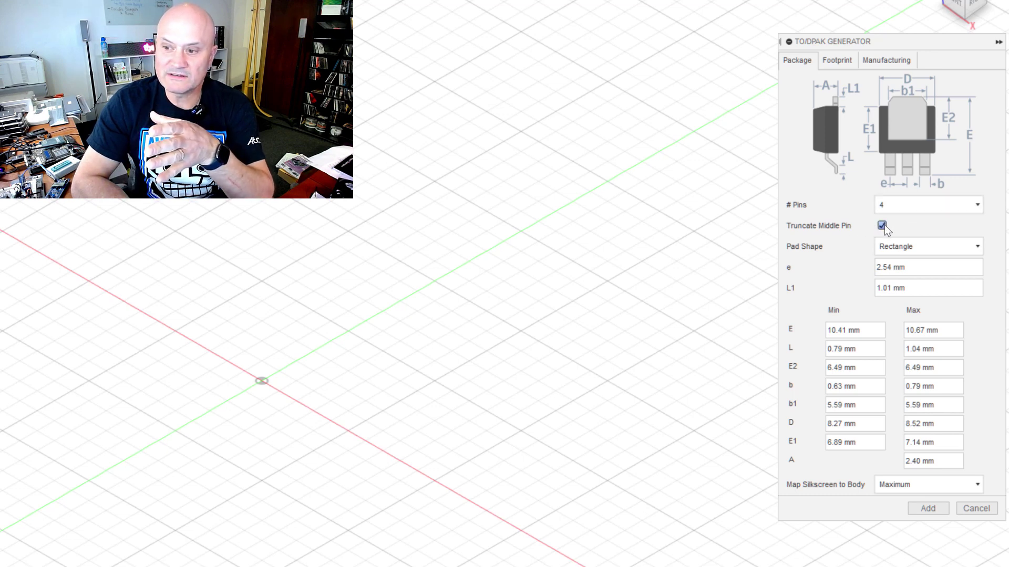
pyautogui.click(883, 224)
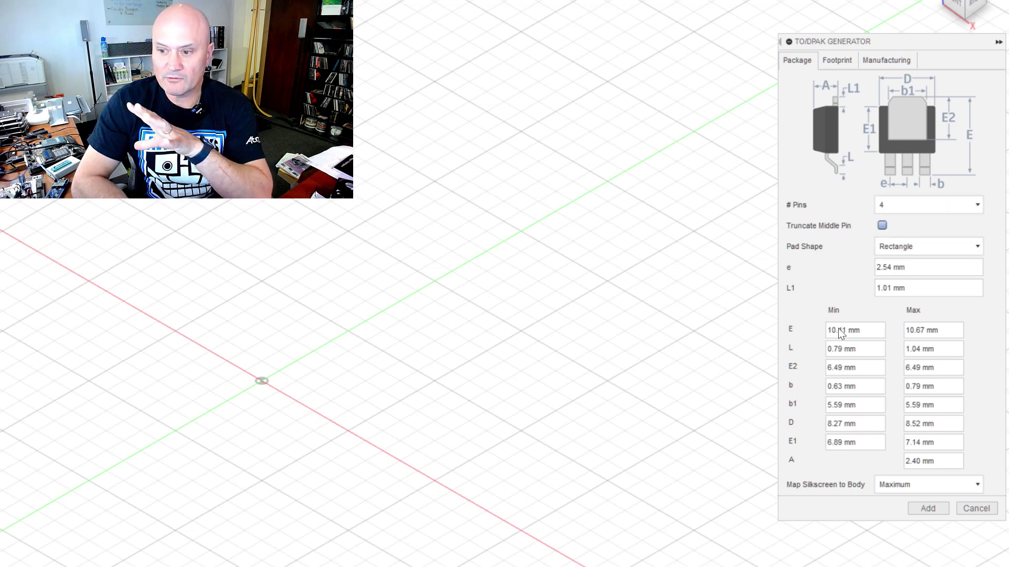
pyautogui.moveTo(865, 331); pyautogui.dragTo(819, 331)
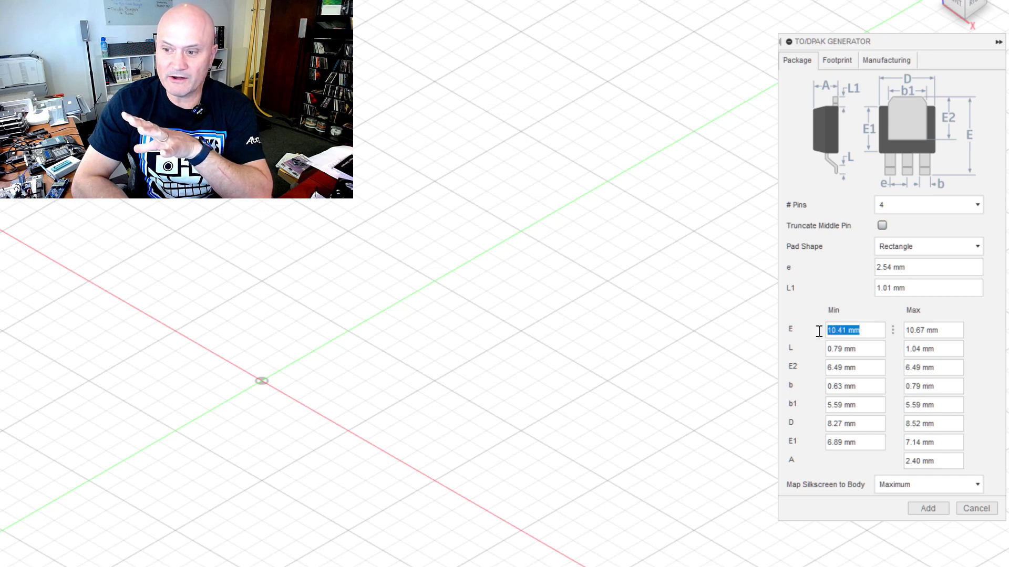
pyautogui.click(843, 348)
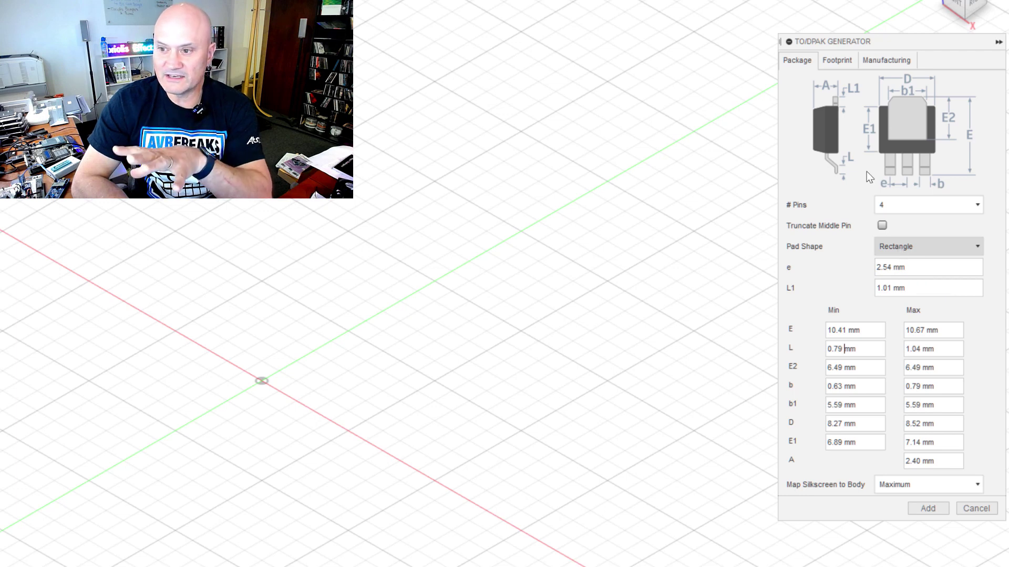
pyautogui.click(839, 61)
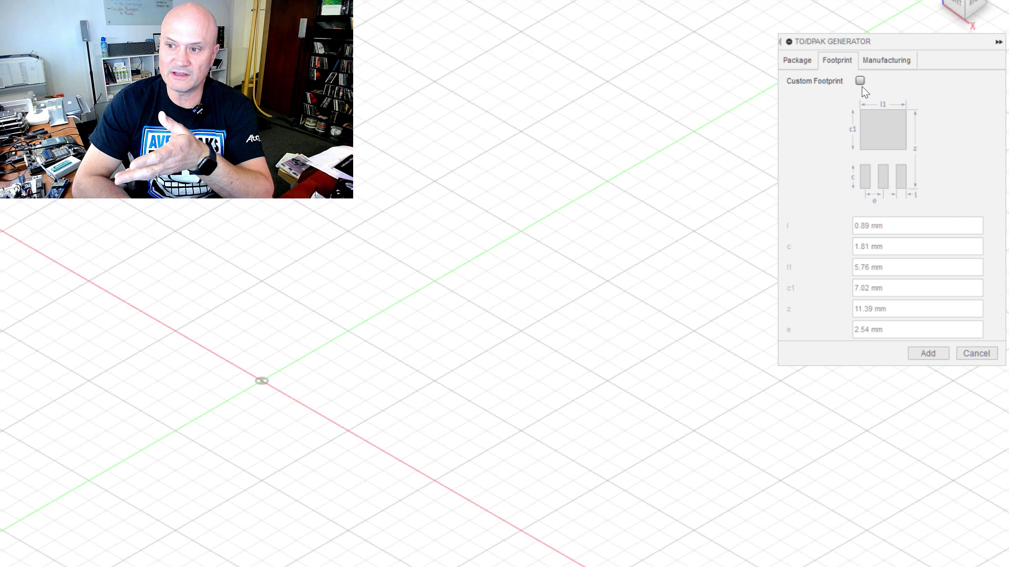
pyautogui.click(888, 61)
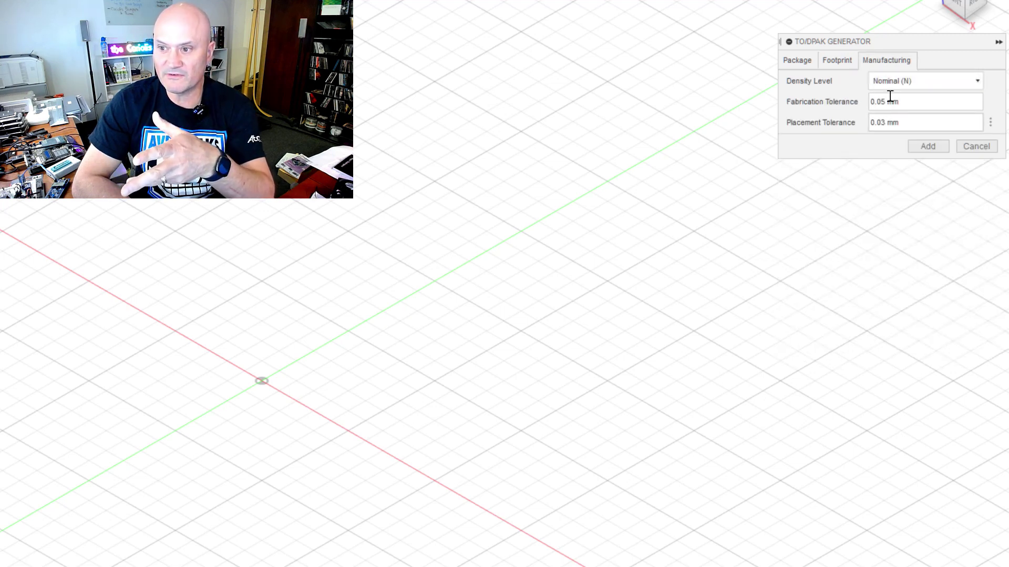
pyautogui.click(891, 82)
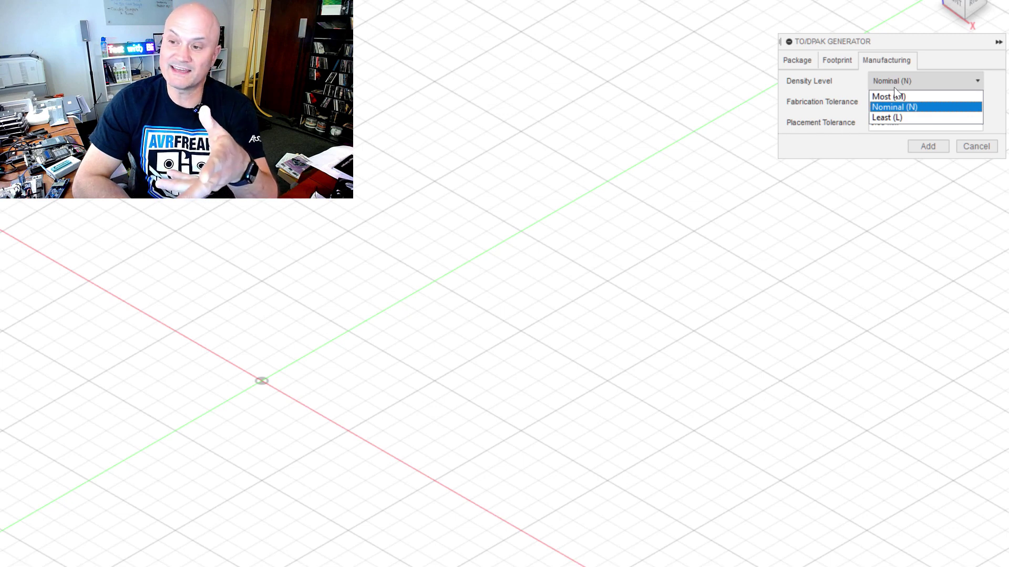
pyautogui.click(810, 62)
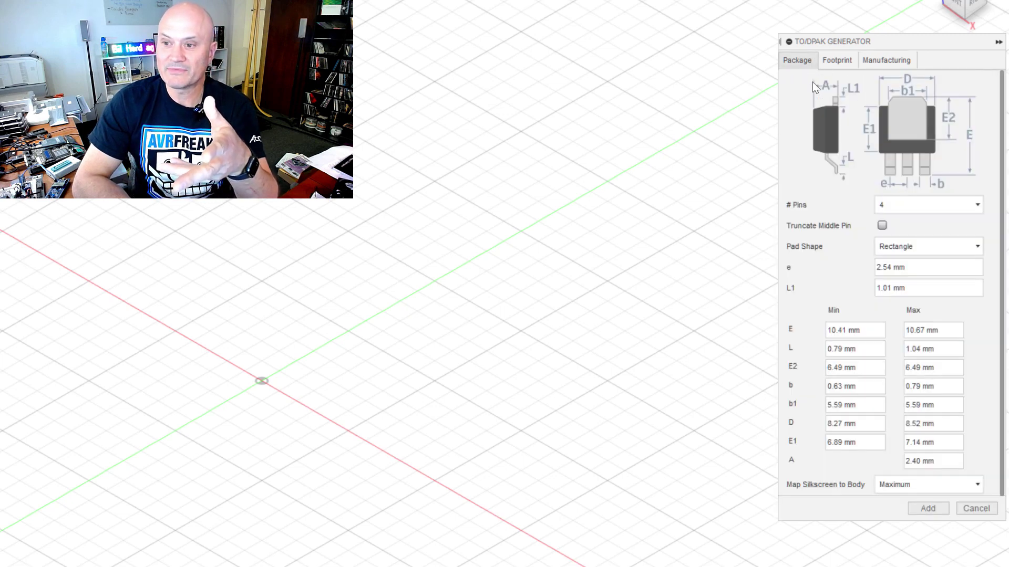
pyautogui.click(925, 510)
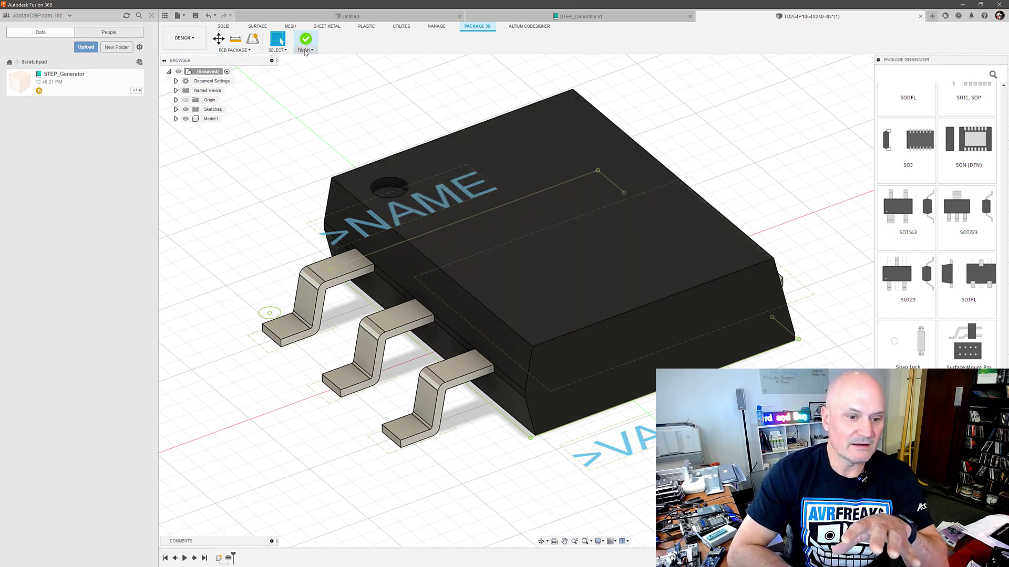
# Open the export settings for the generated package model and choose STEP Files (*.stp *.step) as the file type
pyautogui.click(184, 17)
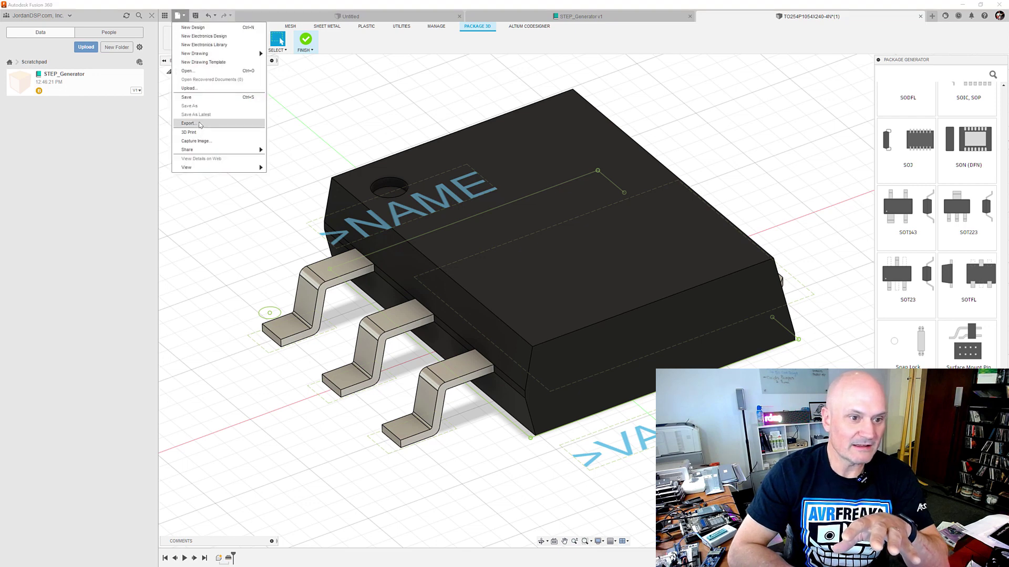
pyautogui.click(199, 123)
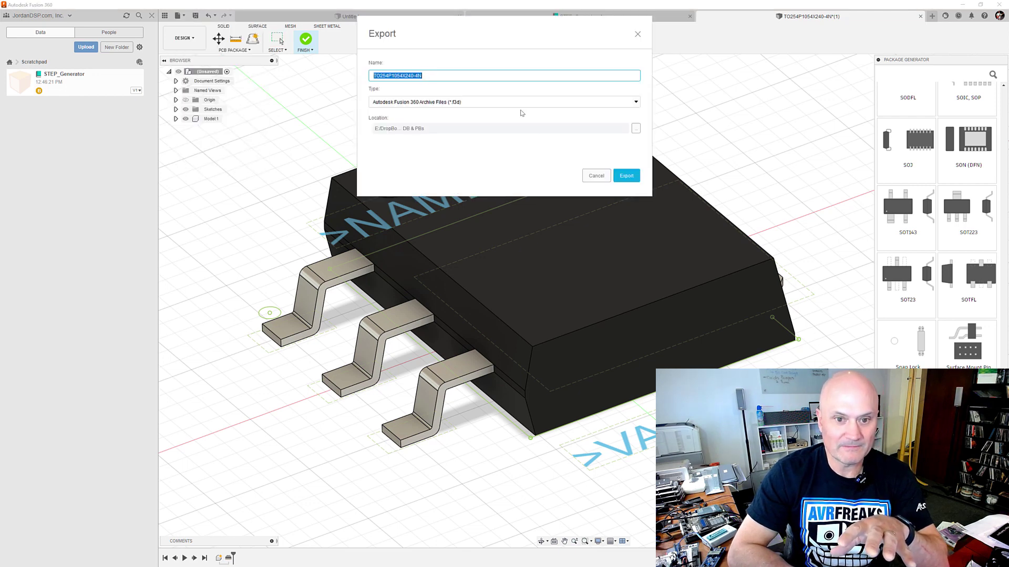
pyautogui.click(496, 104)
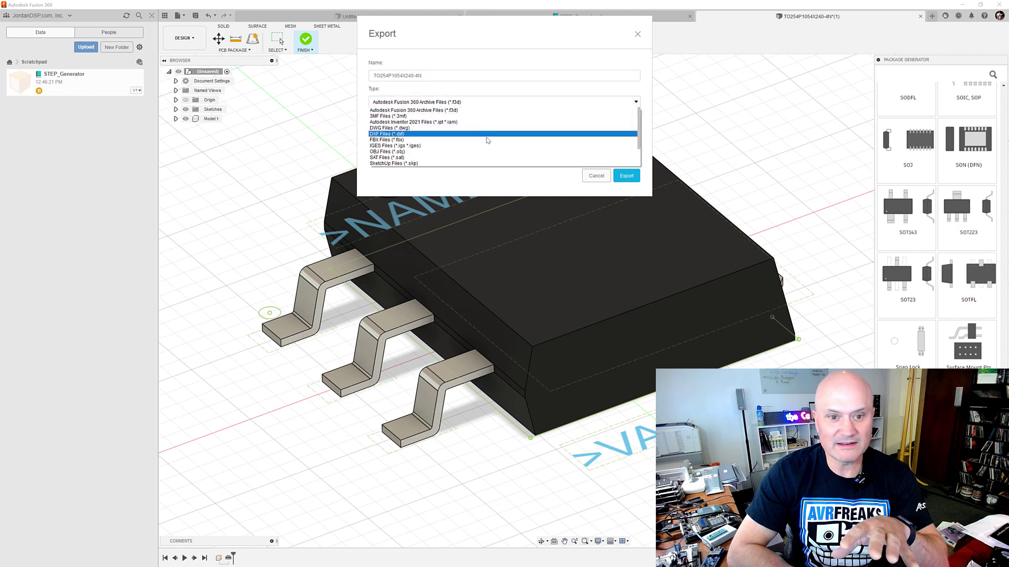
pyautogui.scroll(-1, 485, 159)
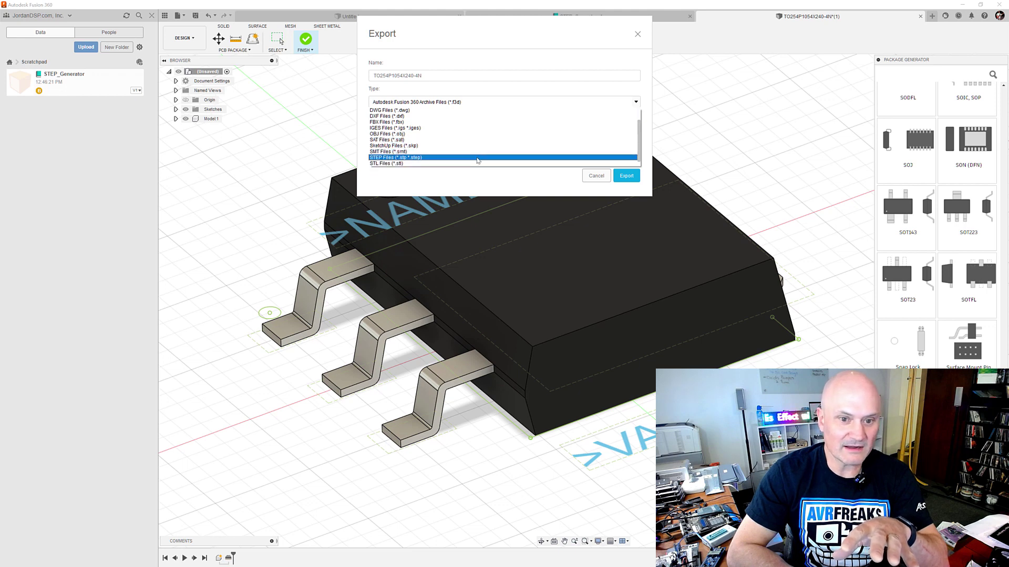
pyautogui.click(478, 158)
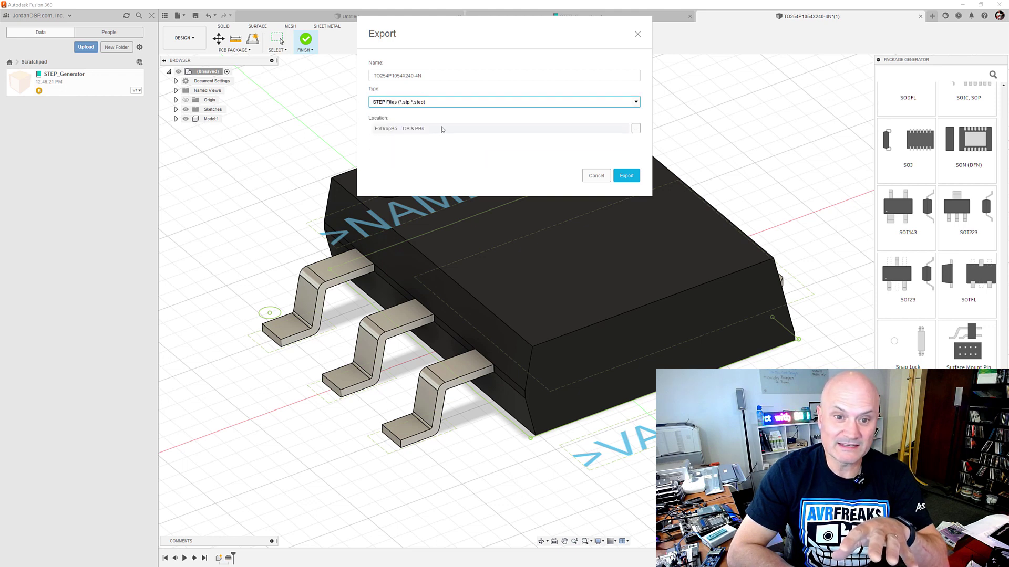
# Set the export location to the JEDEC-TO folder under Components\models\3D and export the model as TO254P1054X240-4N
pyautogui.click(636, 128)
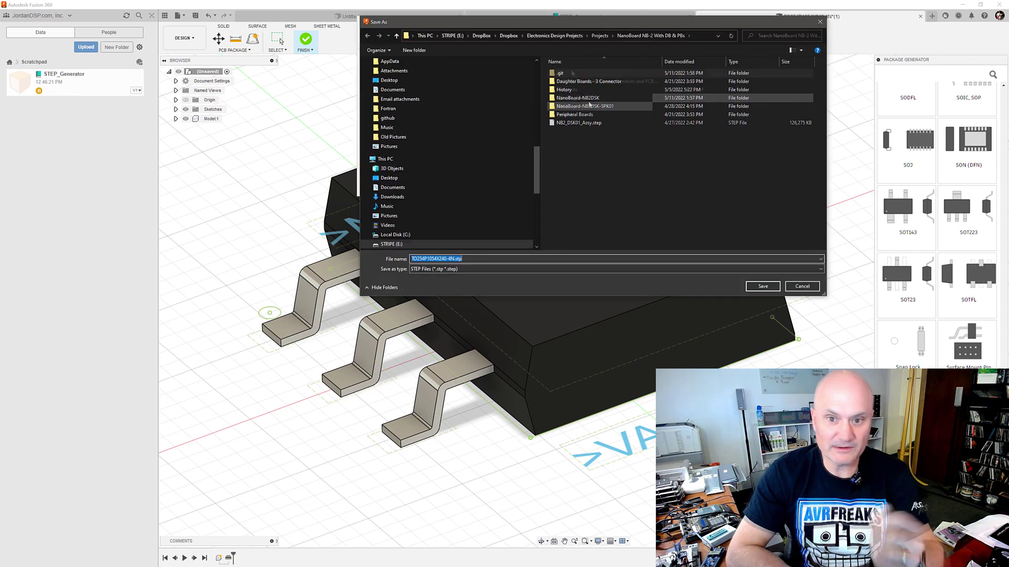
pyautogui.click(572, 73)
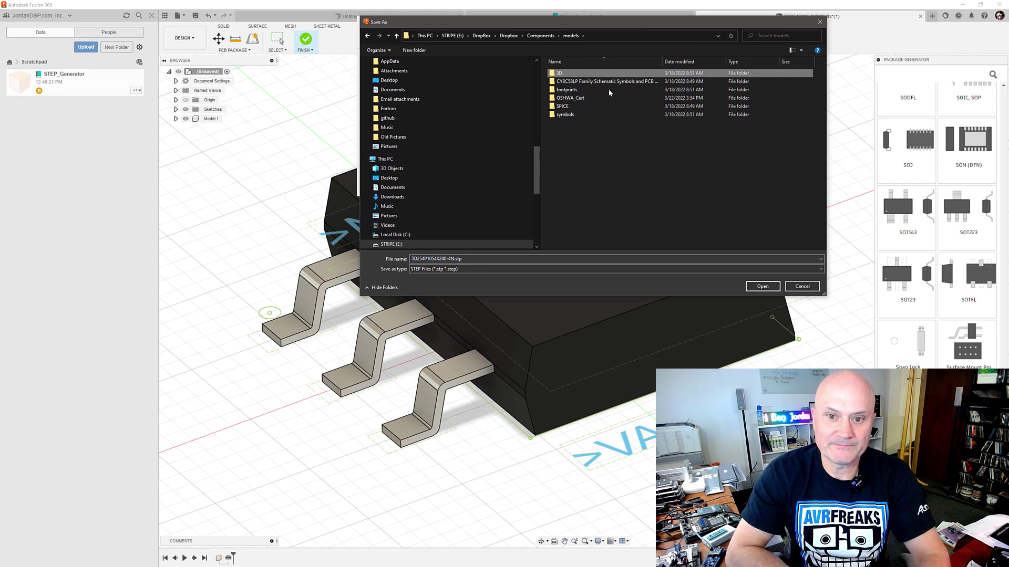
pyautogui.press('Return')
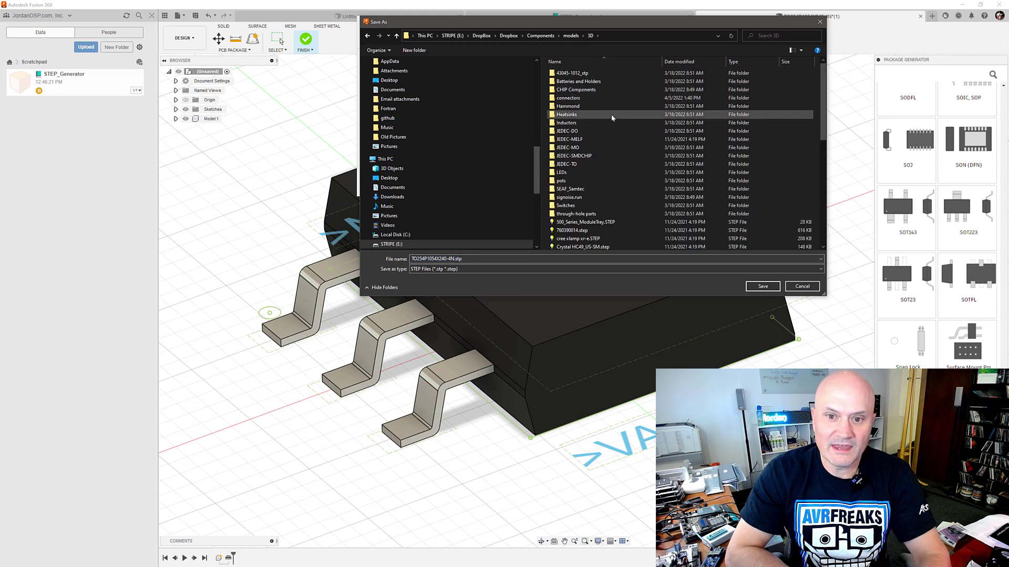
pyautogui.click(584, 165)
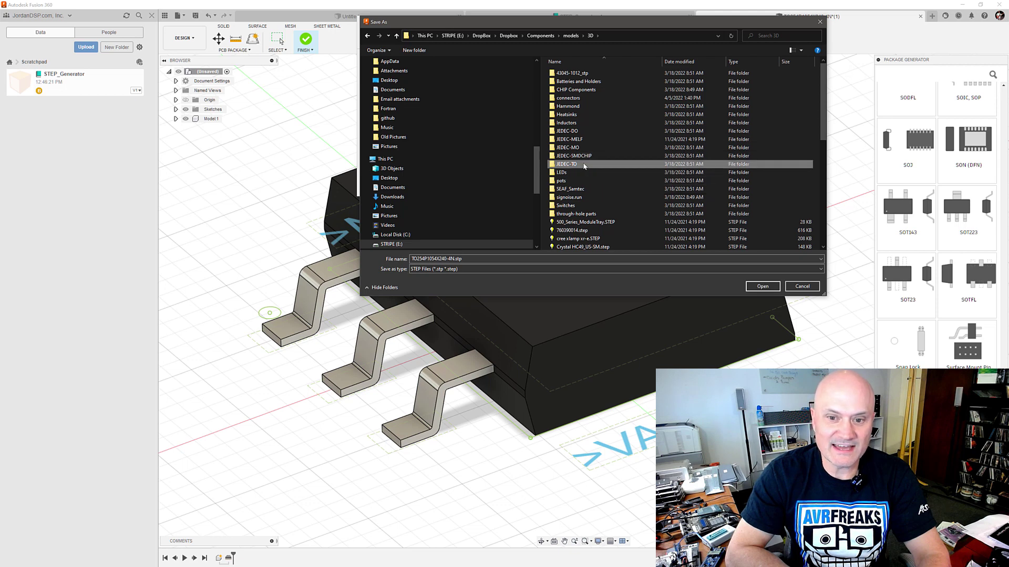
pyautogui.doubleClick(584, 166)
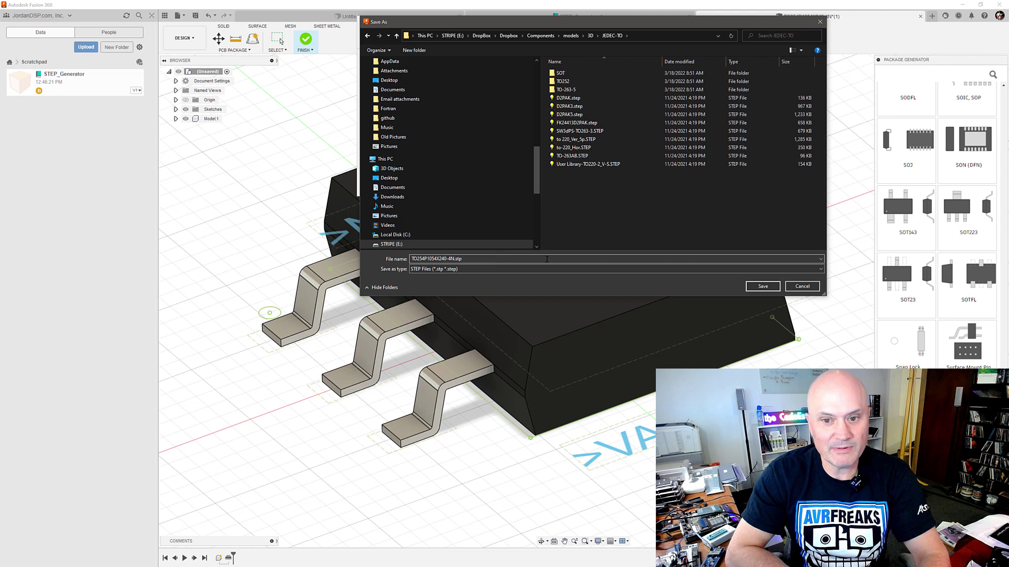
pyautogui.click(761, 286)
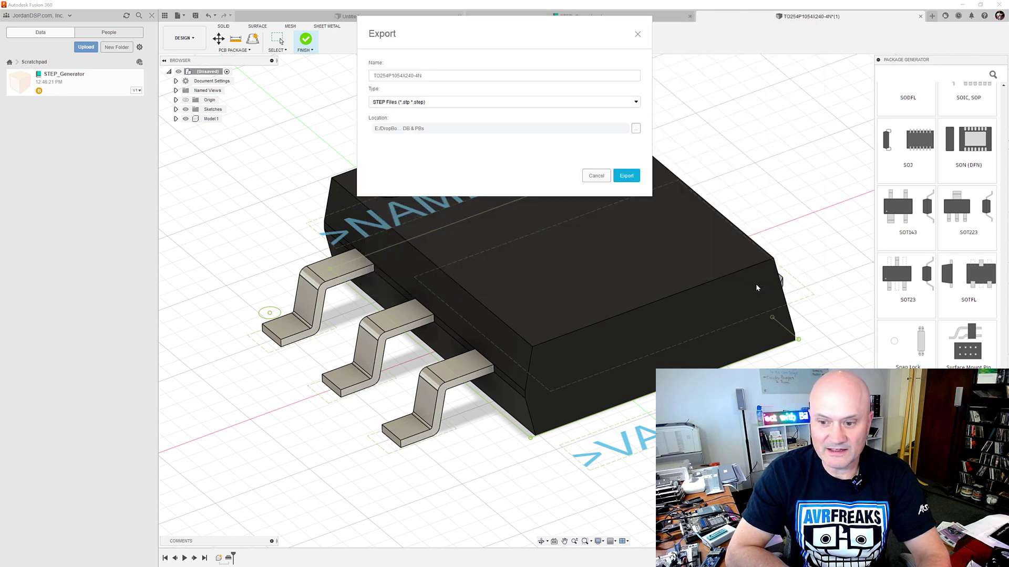
pyautogui.click(626, 176)
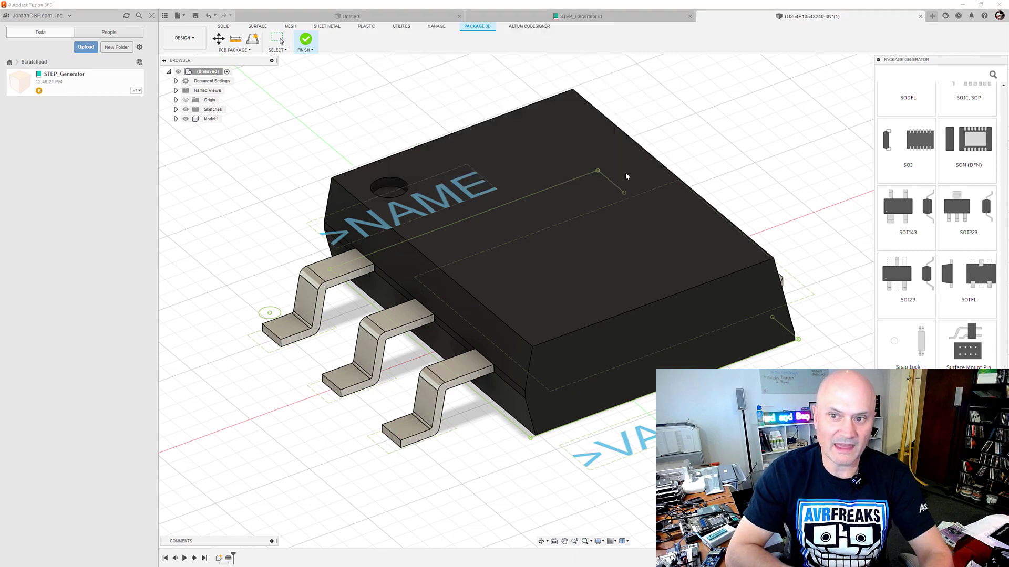